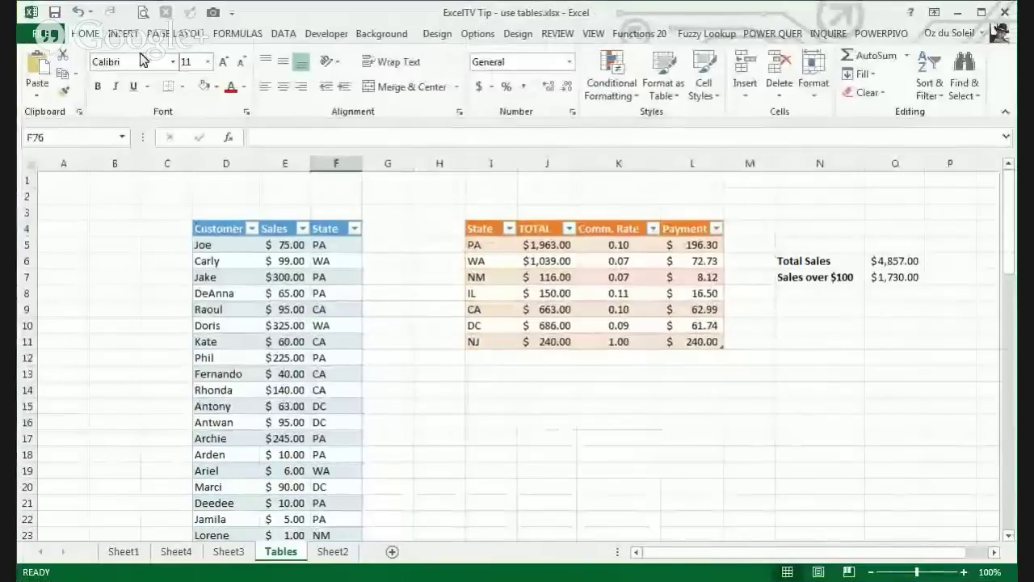
Step: Look through the customer sales table on the Tables sheet down to its last row and return to its beginning
click(979, 14)
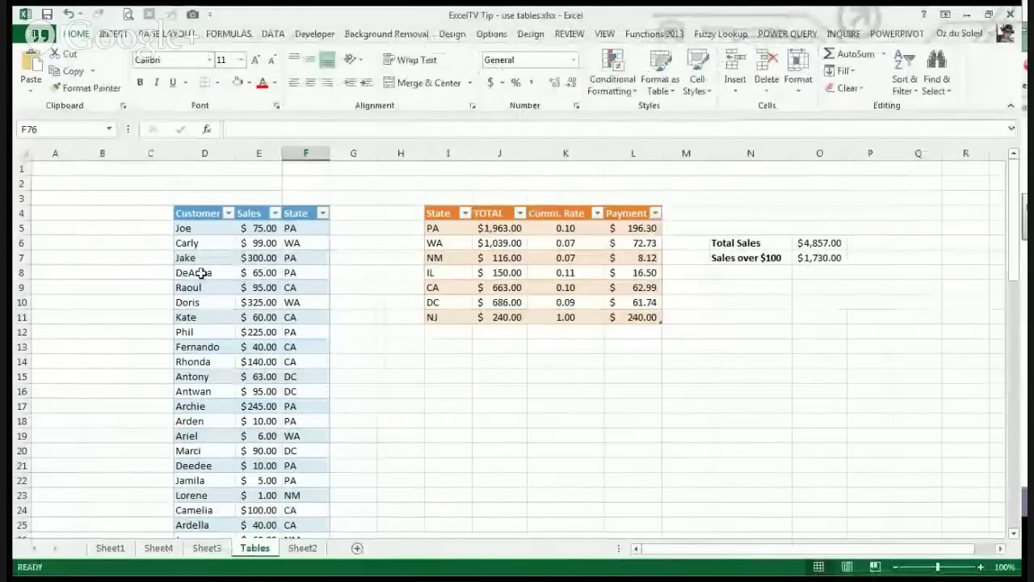
scroll(201, 273, down, 3)
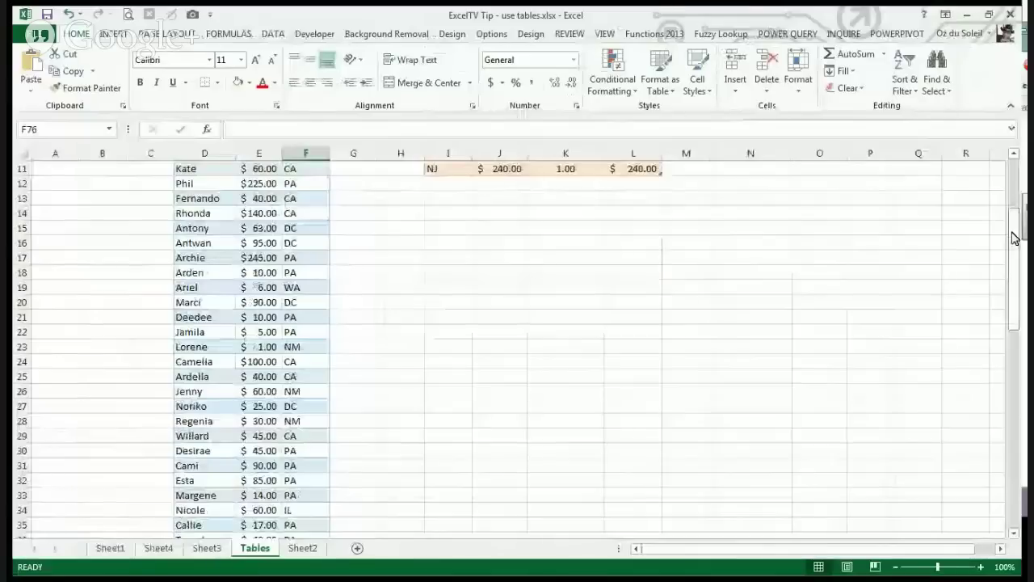
scroll(688, 471, down, 13)
click(343, 513)
scroll(325, 485, down, 3)
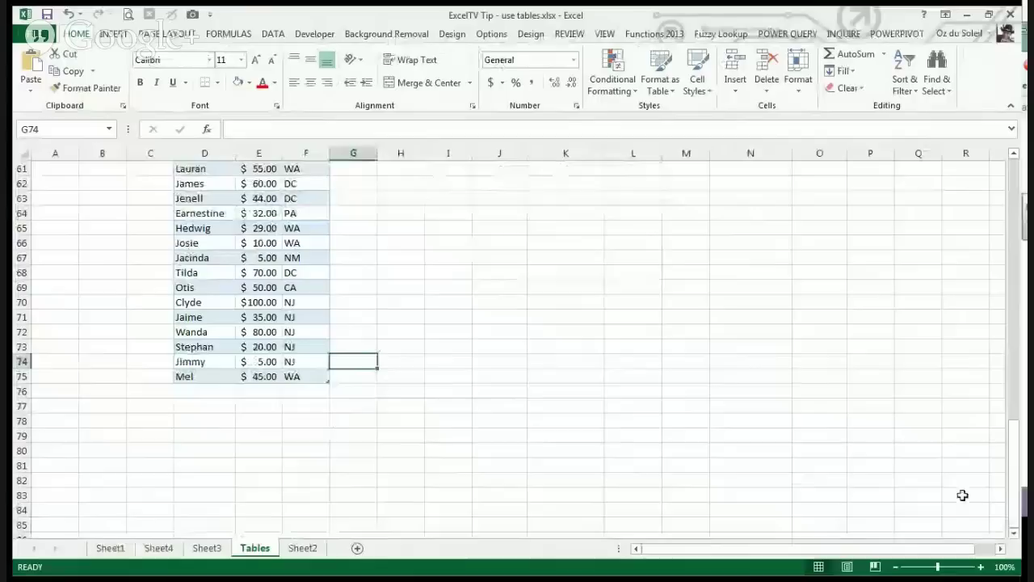
drag(1019, 513, 1019, 267)
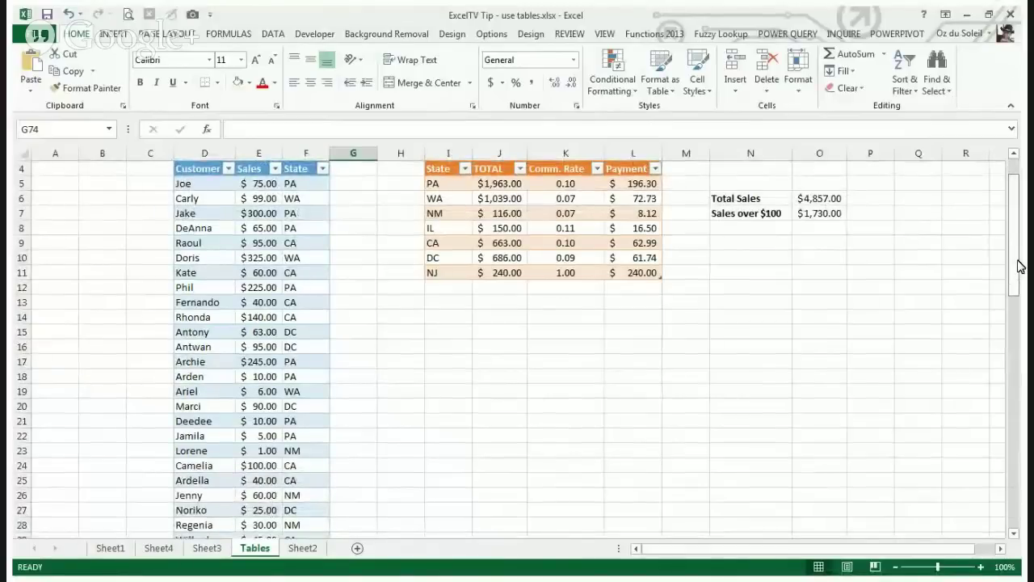
Step: Enter the headers Name and State in J18:K18, with a person's first name and NJ in the row beneath
click(494, 375)
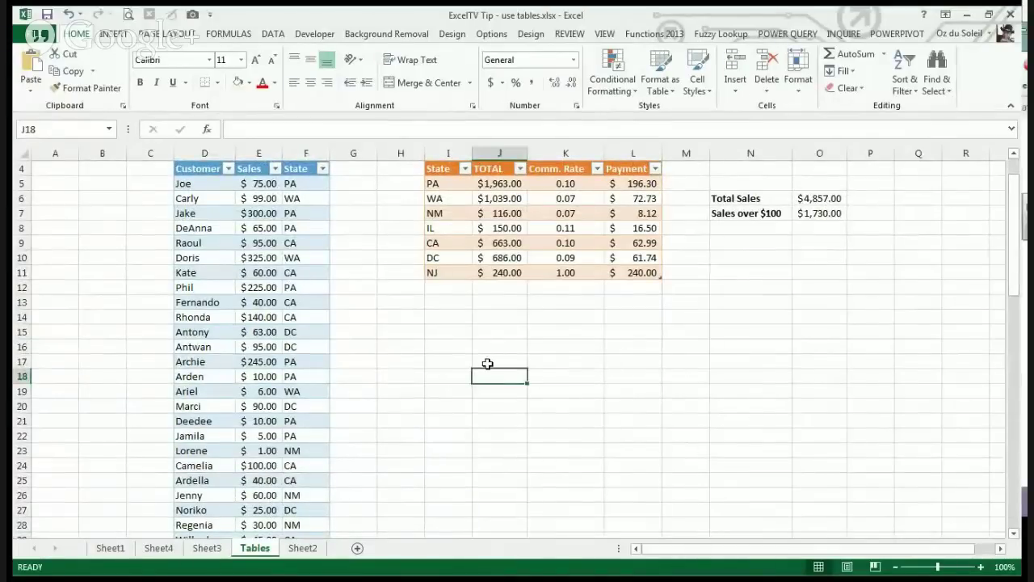
text(Name)
key(Return)
text(Jo)
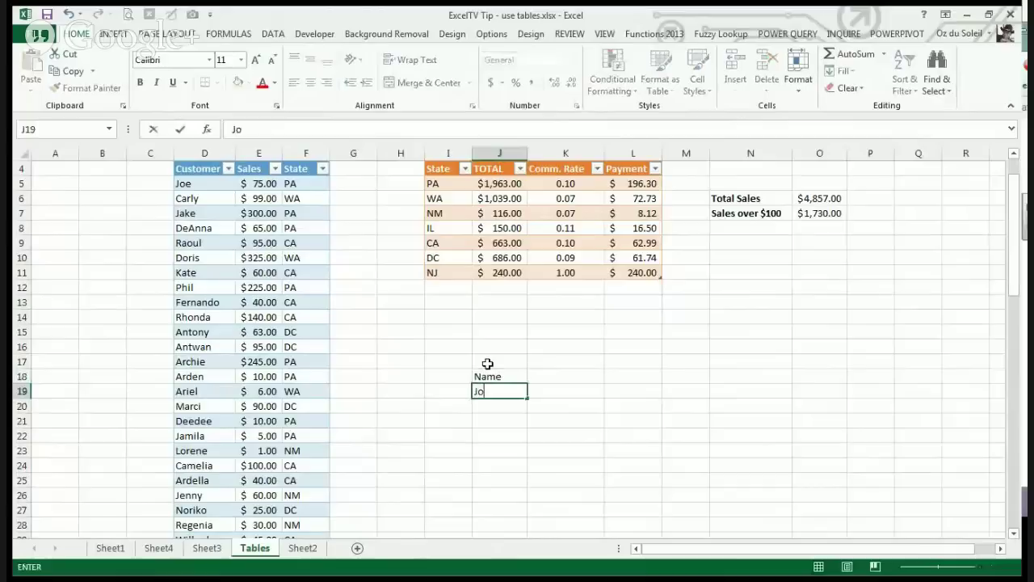
key(Tab)
key(Up)
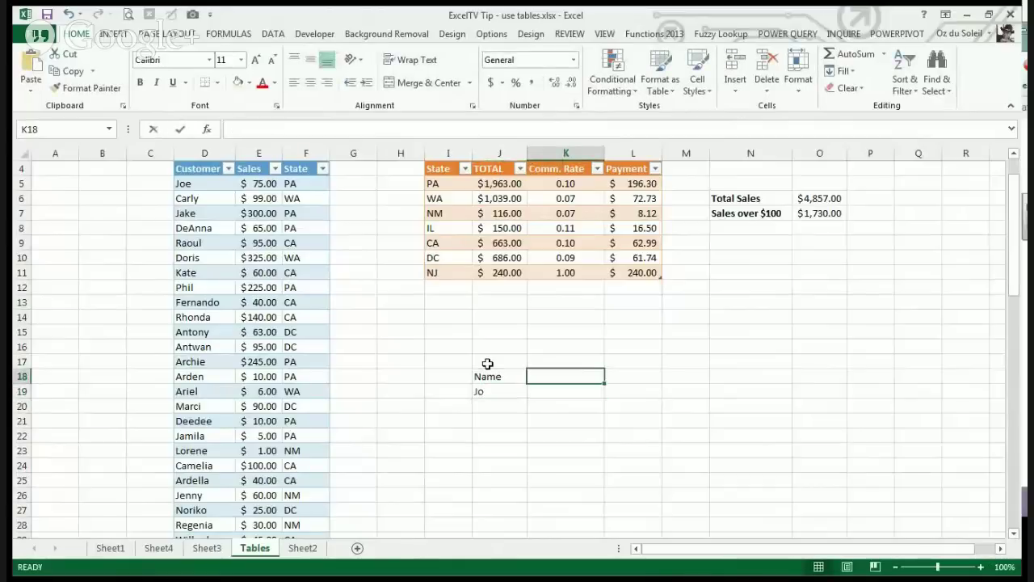
text(State)
key(Return)
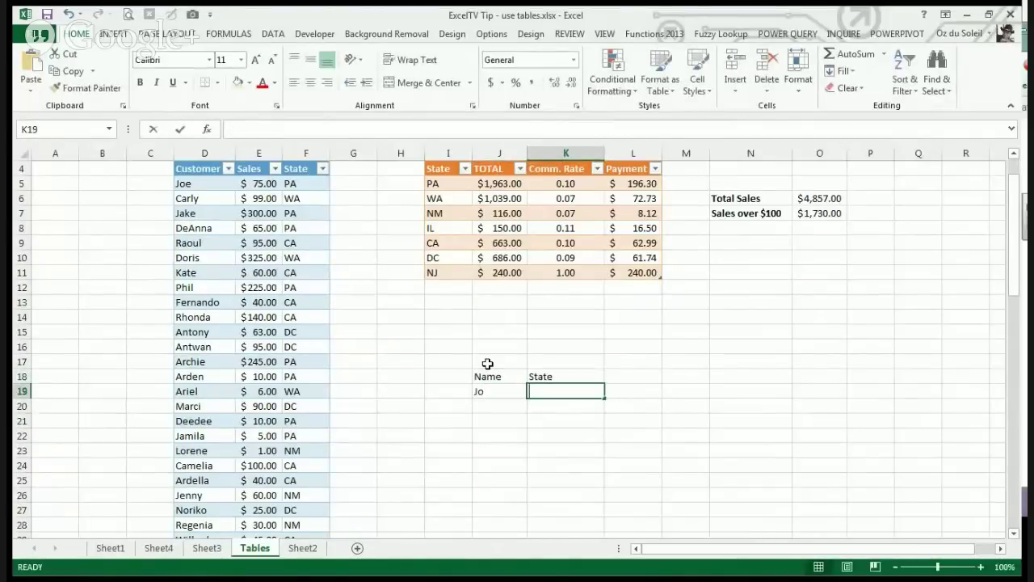
text(NJ)
key(Return)
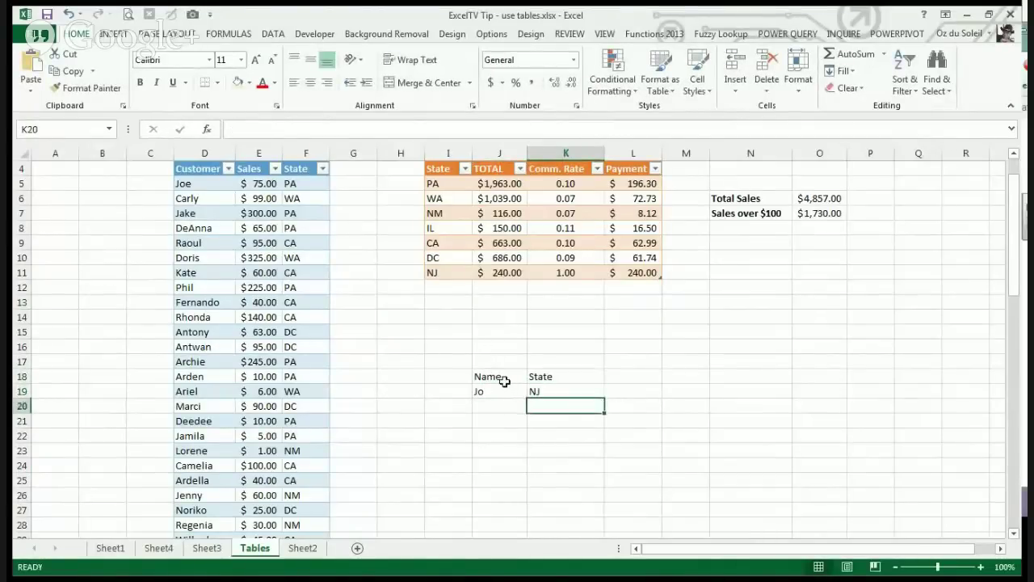
Step: Convert the small Name and State list at J18:K19 into a table that uses its first row as headers
click(506, 377)
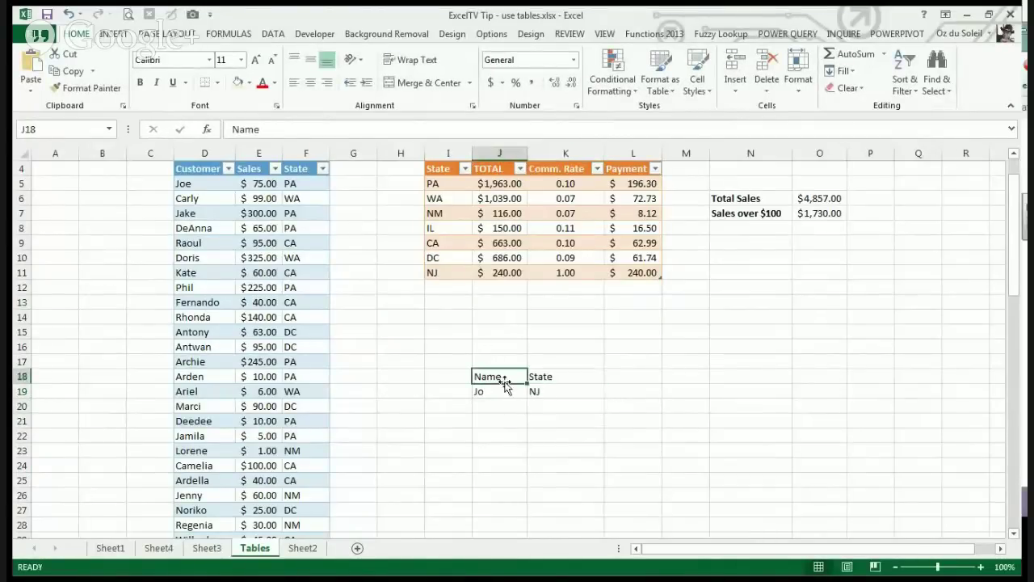
click(122, 36)
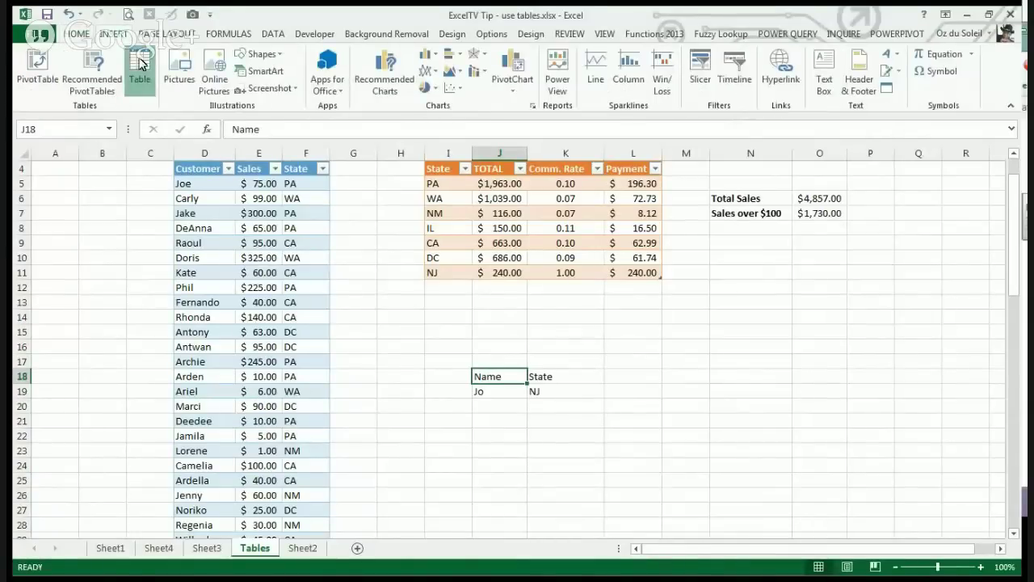
click(139, 67)
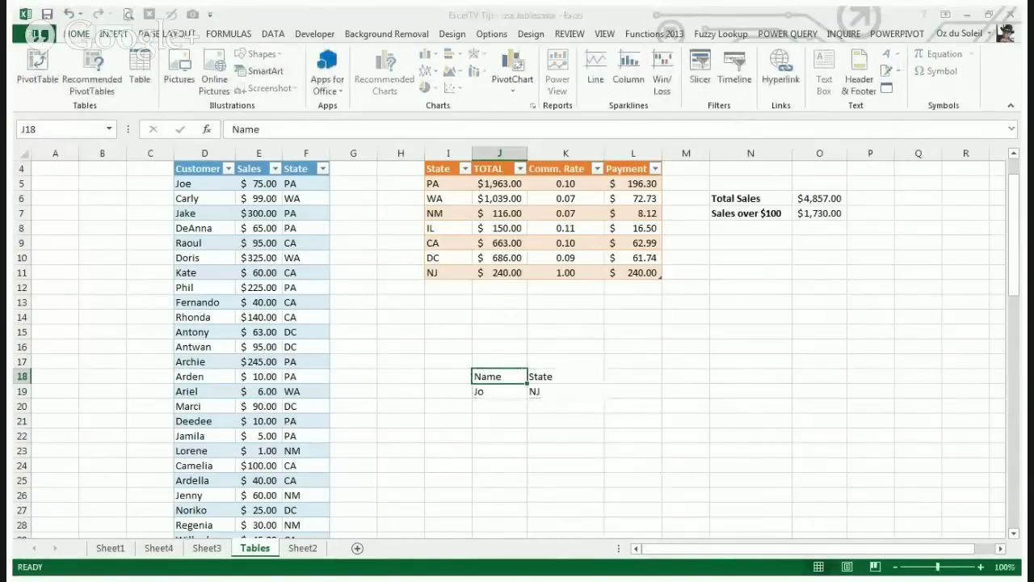
click(533, 459)
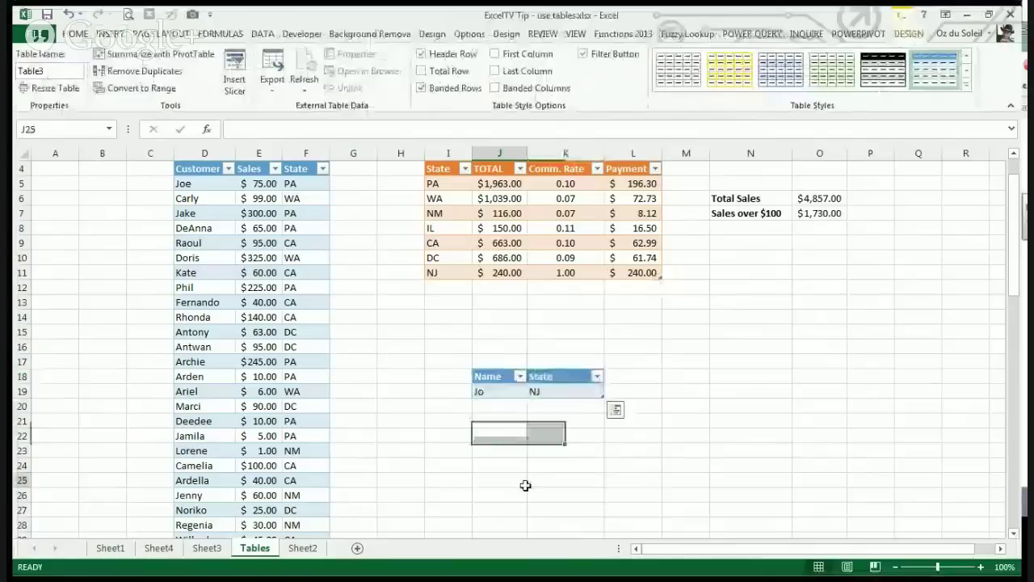
click(526, 482)
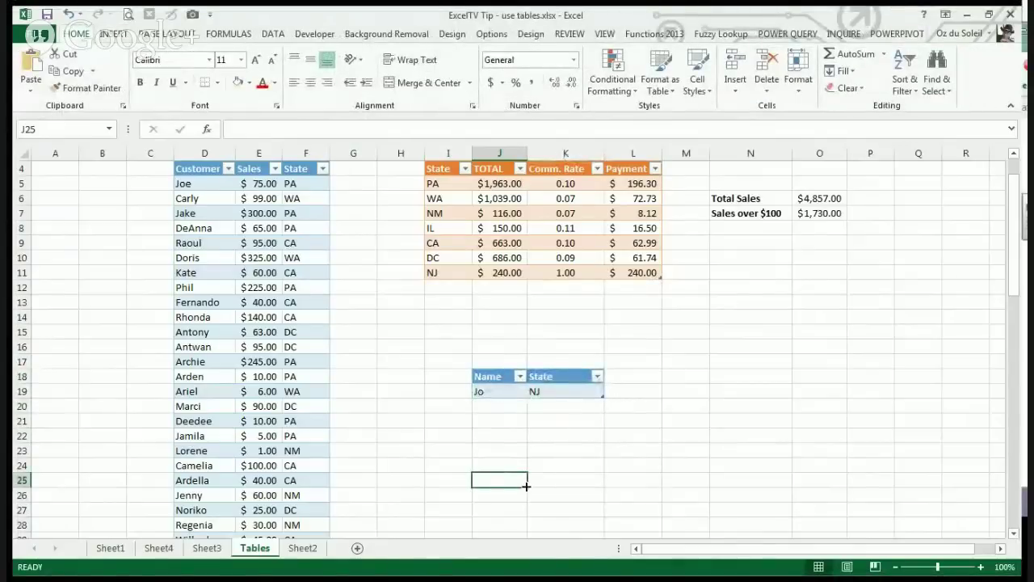
Step: Add a record directly below the customer sales table in row 76 with a customer's first name, sales of 12 and state NJ
scroll(415, 387, down, 17)
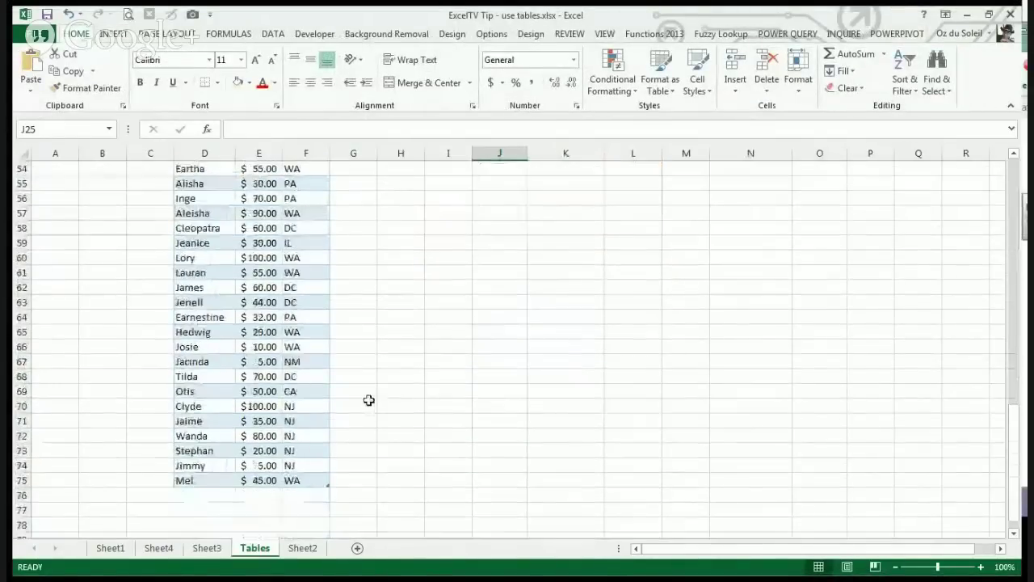
click(196, 493)
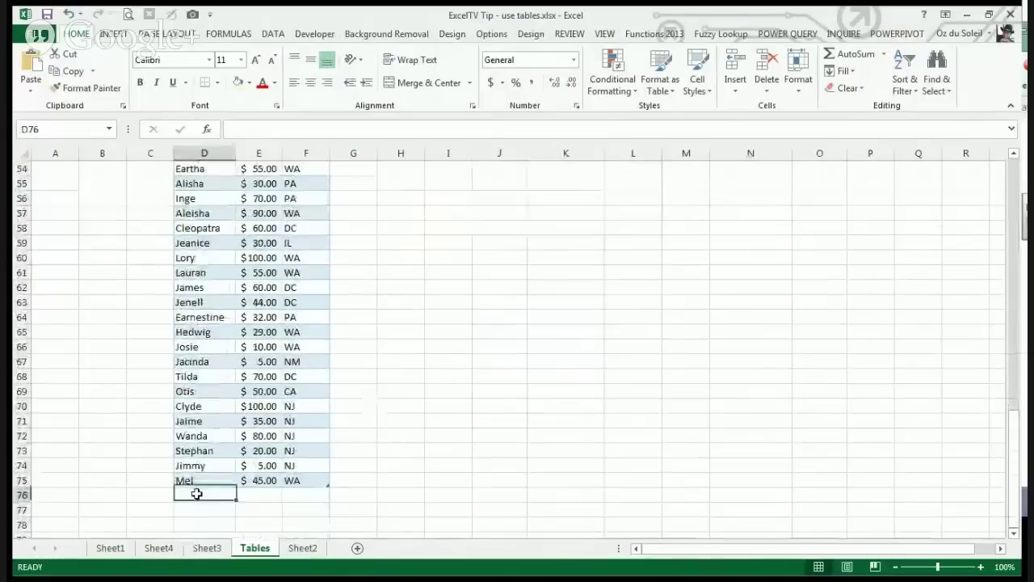
text(J)
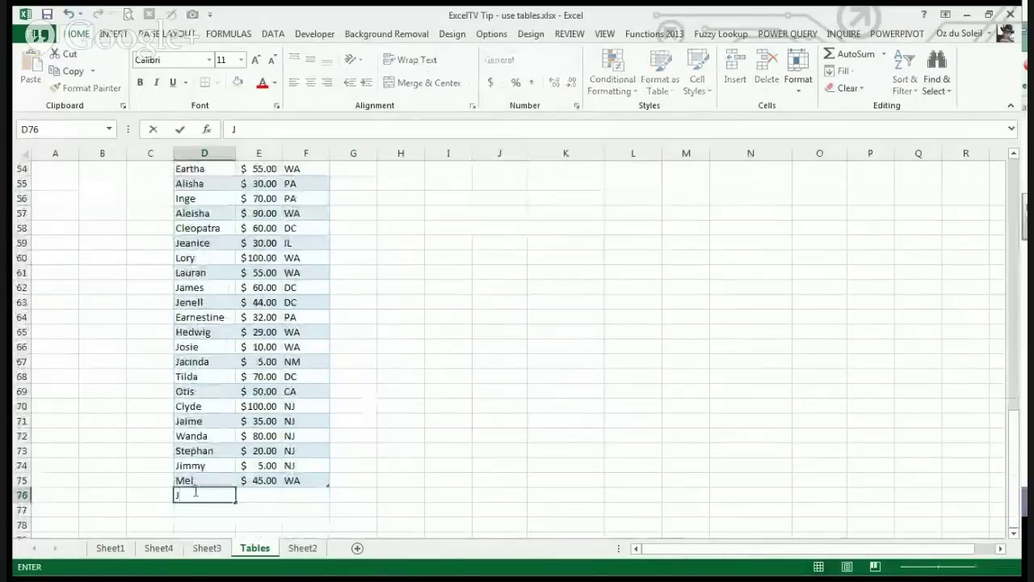
text(oseph)
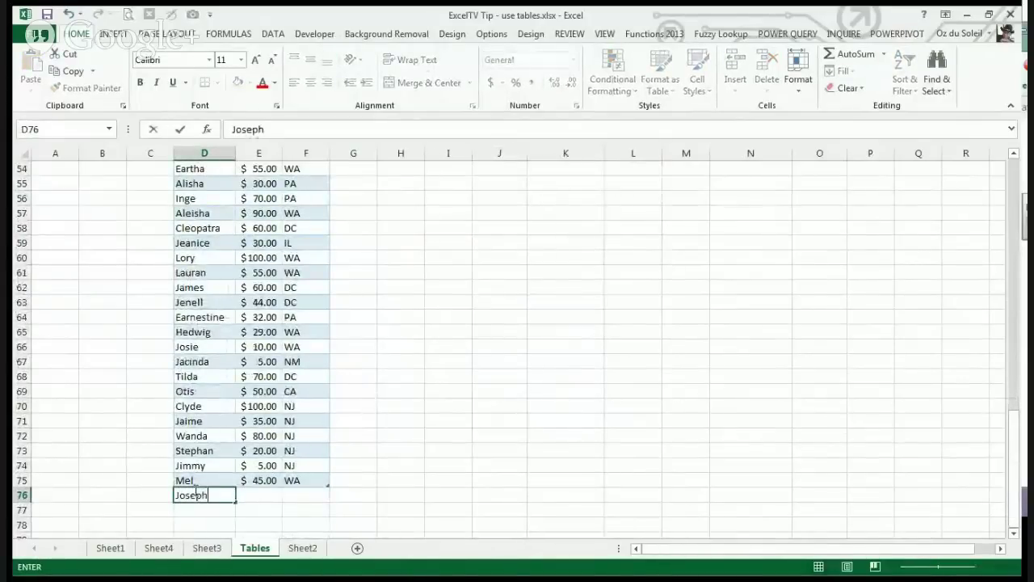
key(Tab)
text(12)
key(Tab)
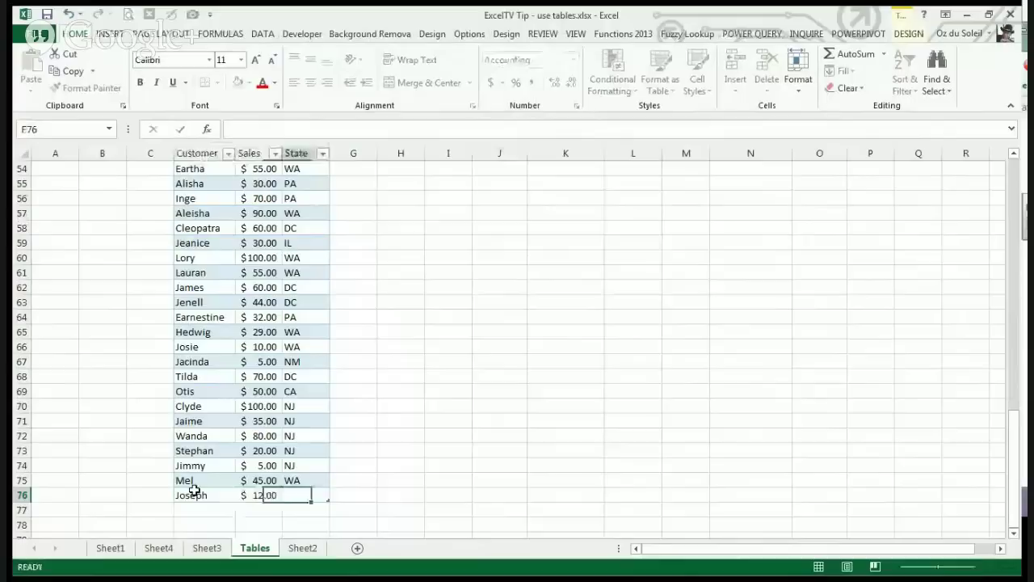
text(NJ)
key(Down)
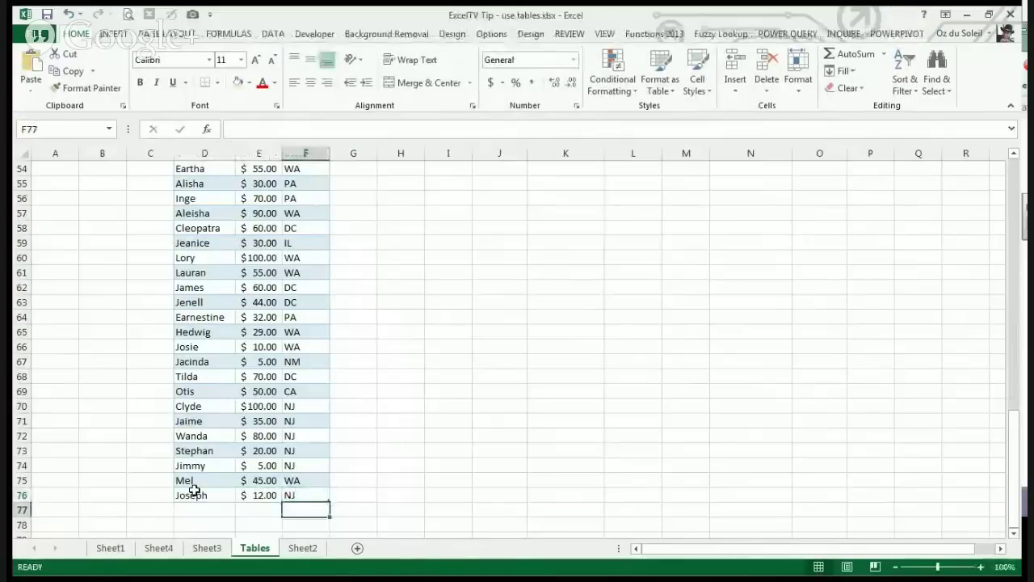
click(353, 493)
click(399, 481)
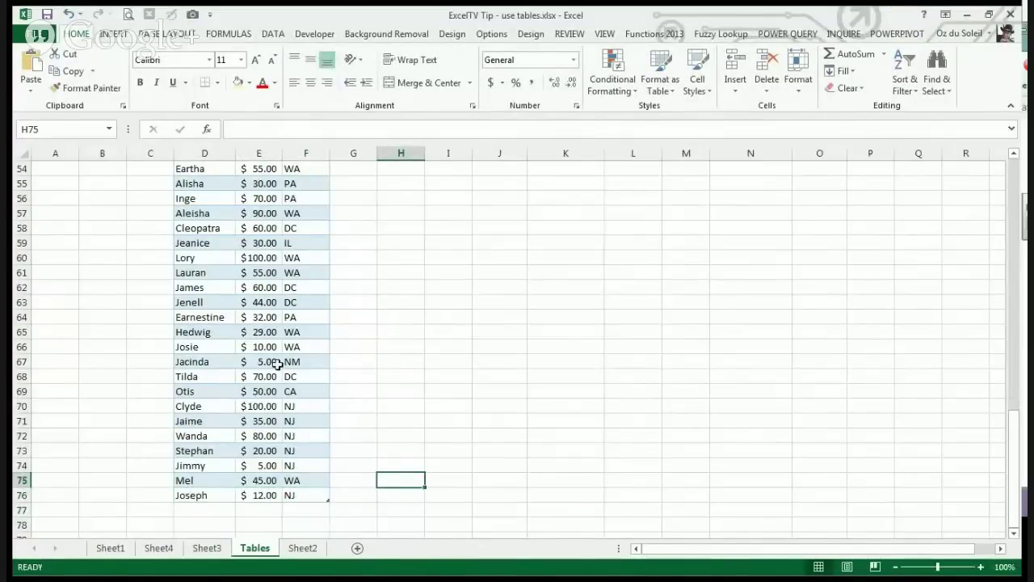
Step: Examine the TOTAL formula for PA in the state commission table and check the names of both main tables
scroll(277, 363, up, 18)
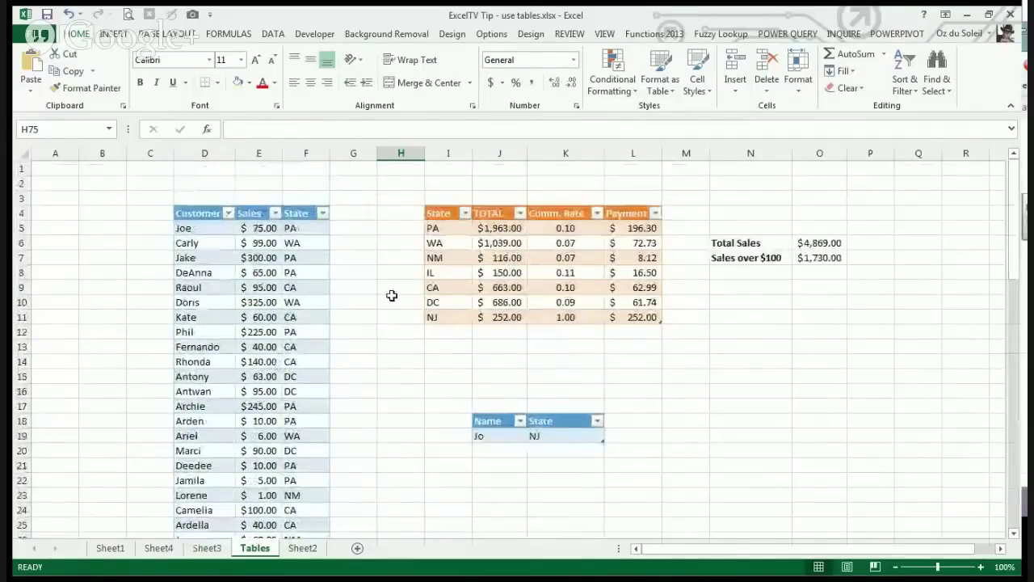
click(499, 229)
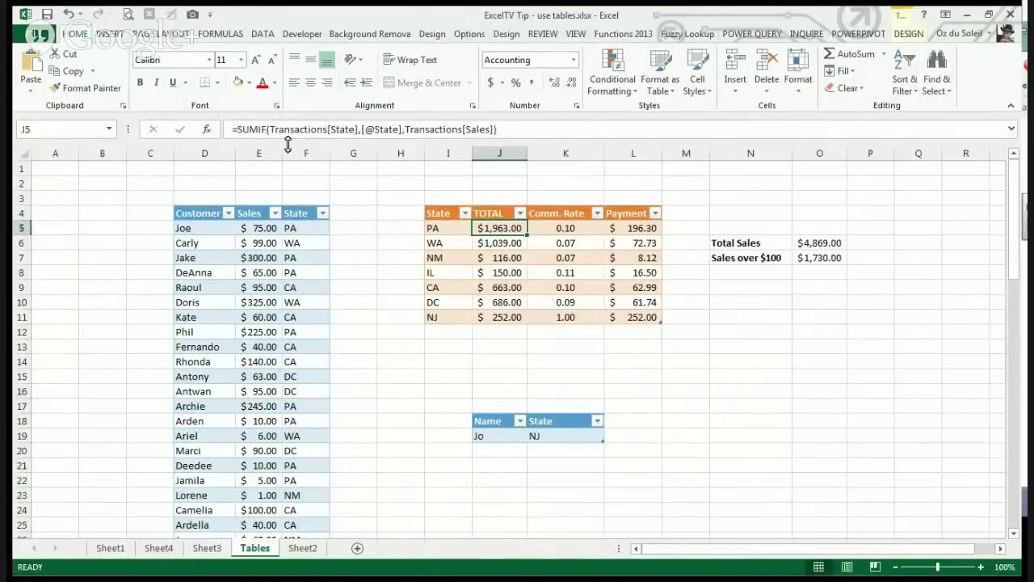
click(263, 274)
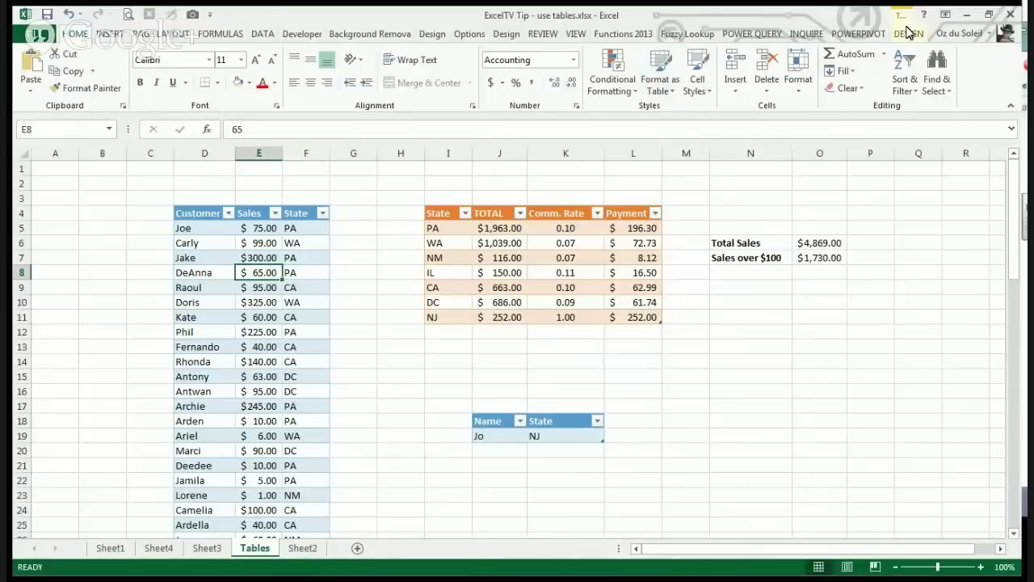
click(909, 32)
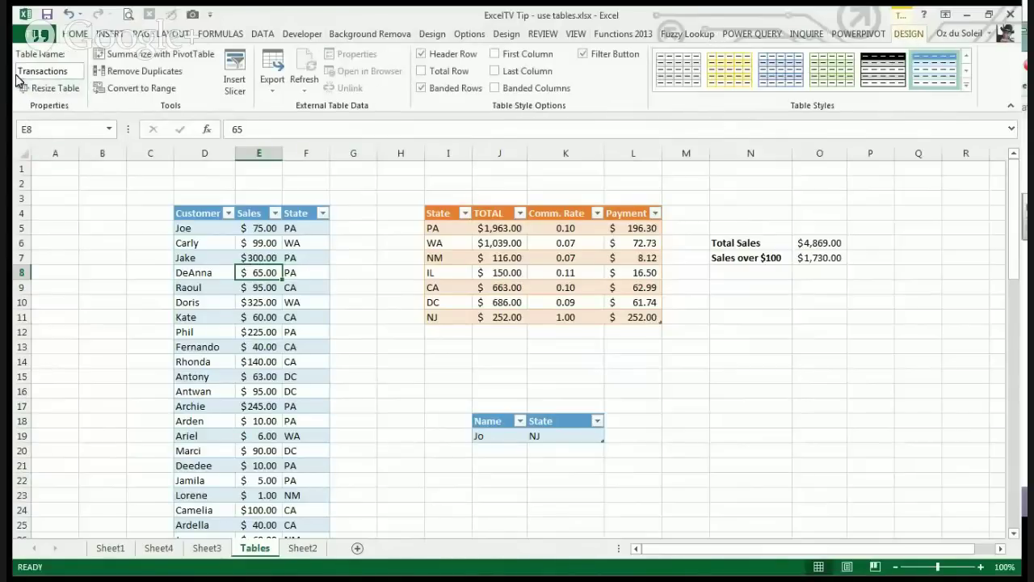
click(511, 232)
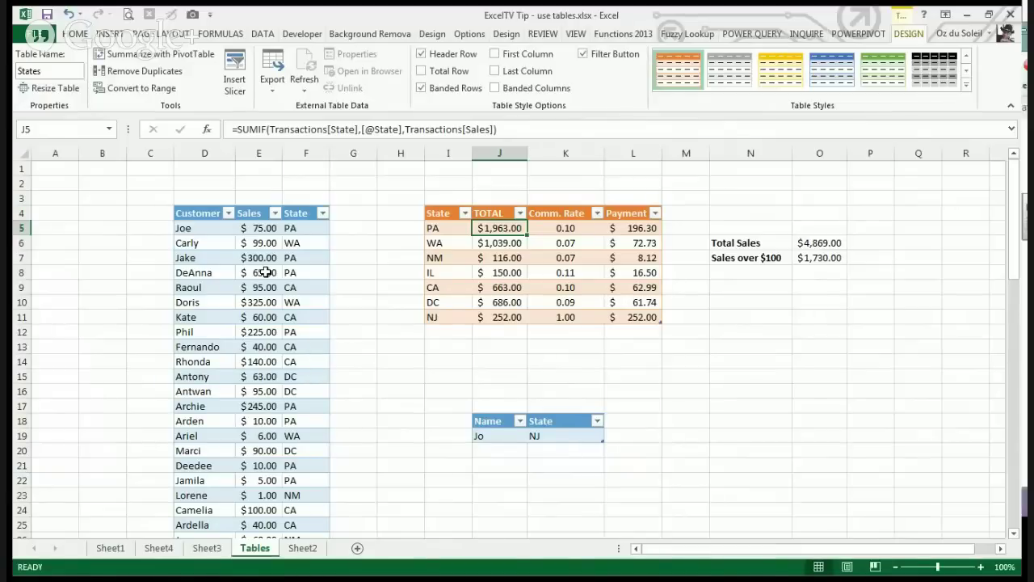
Step: Enter 2 in cell E79, detached from the end of the customer sales table, and clear that cell again
scroll(265, 272, down, 20)
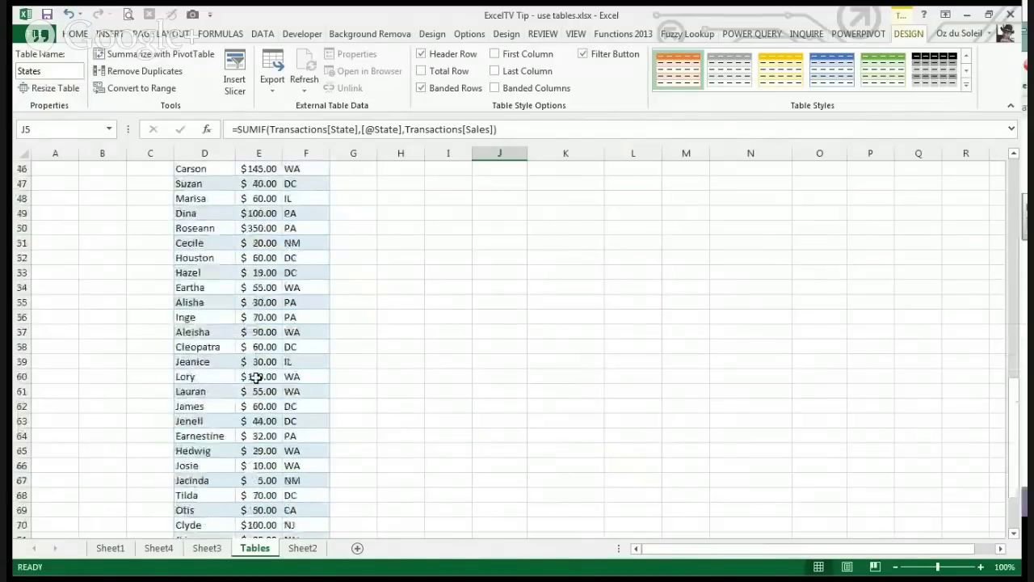
scroll(251, 380, up, 2)
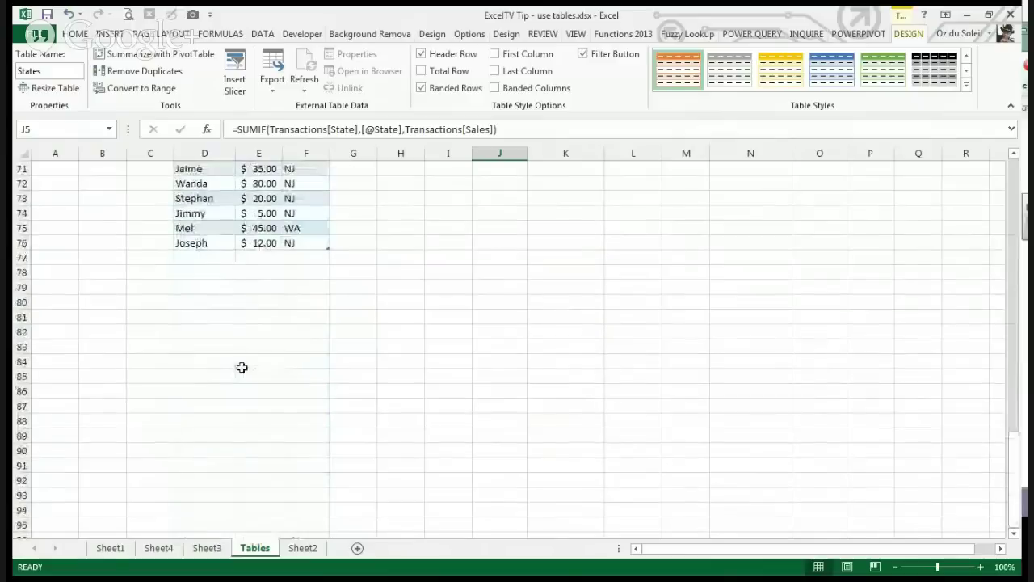
click(244, 289)
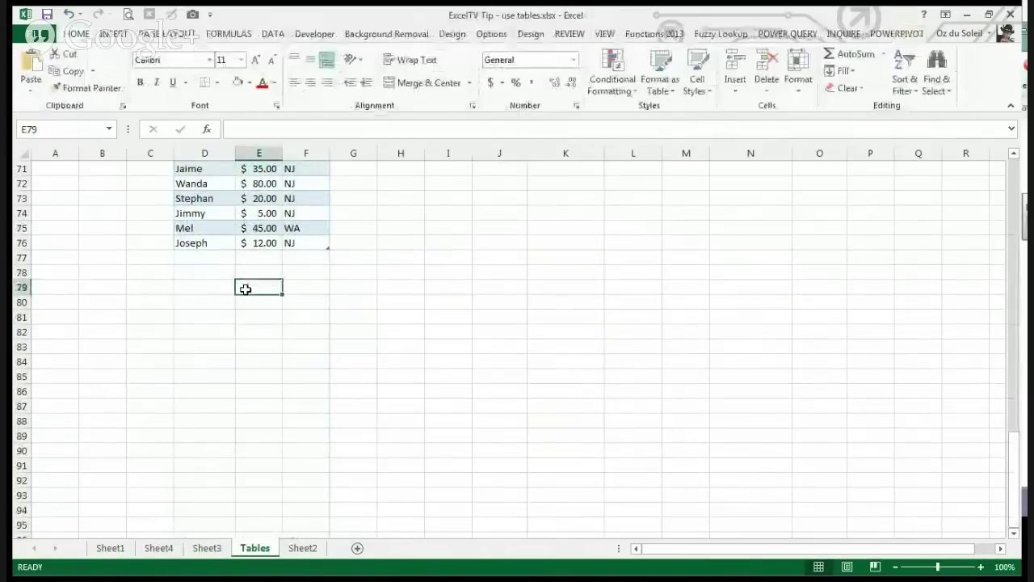
text(2)
key(Tab)
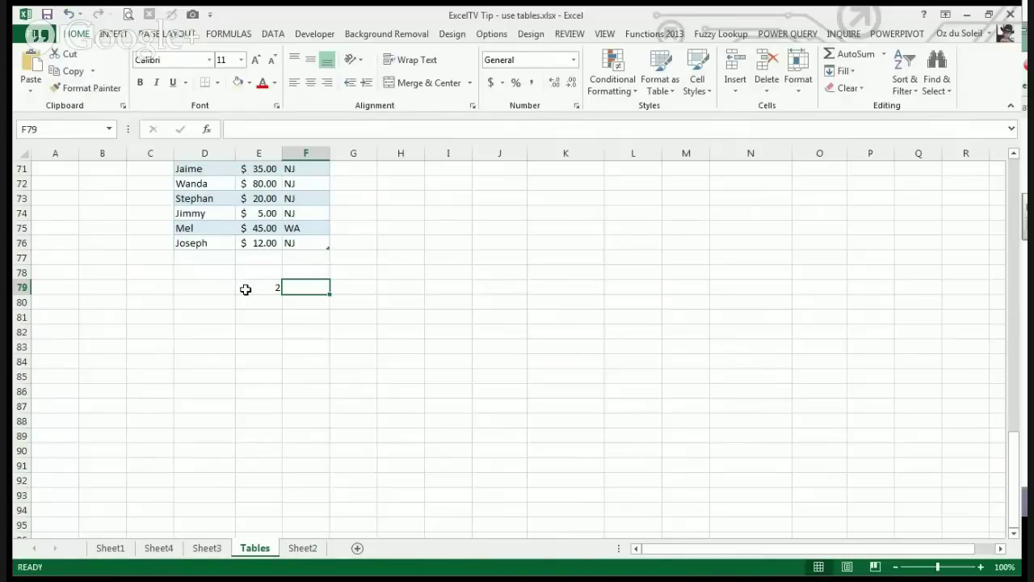
click(245, 289)
key(Delete)
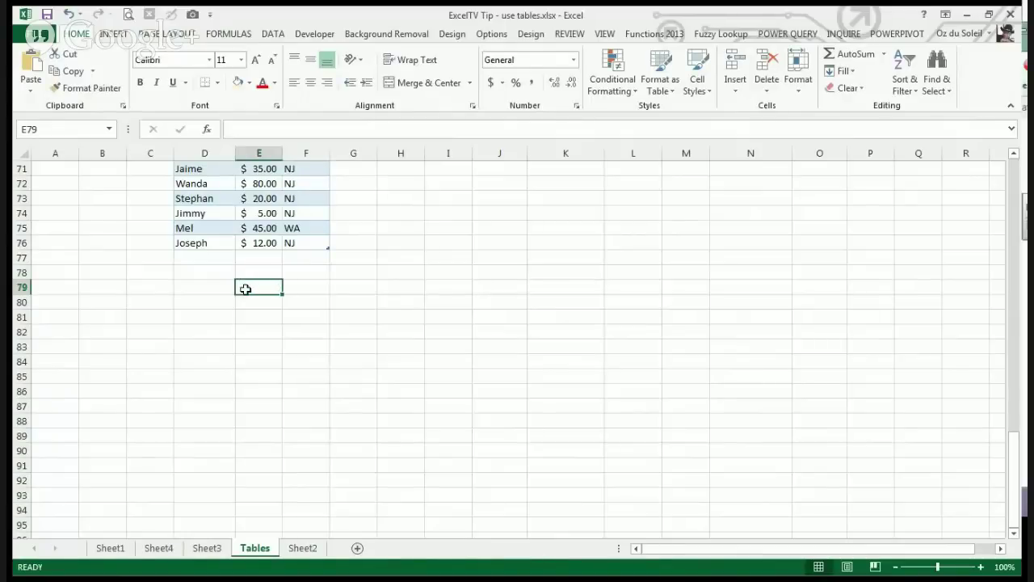
Step: Examine the structured-reference formulas behind the PA Payment in L5 and the Total Sales figure in O6
scroll(246, 290, up, 20)
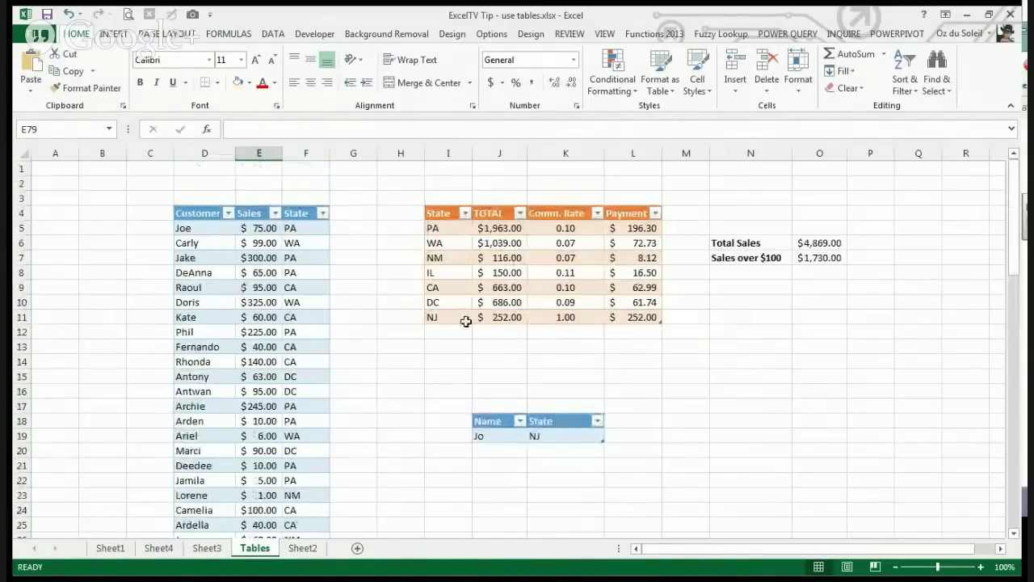
click(634, 228)
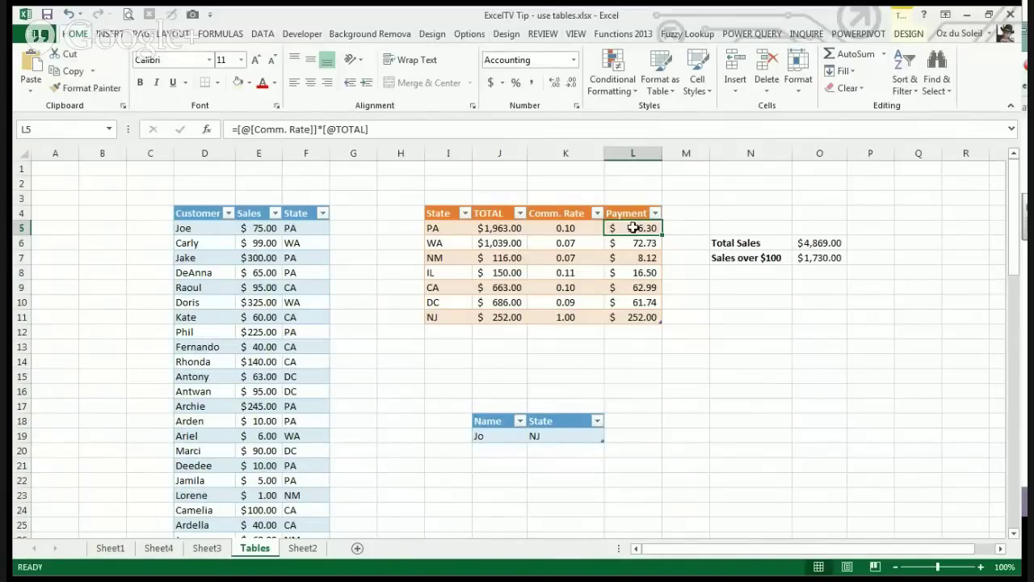
click(819, 244)
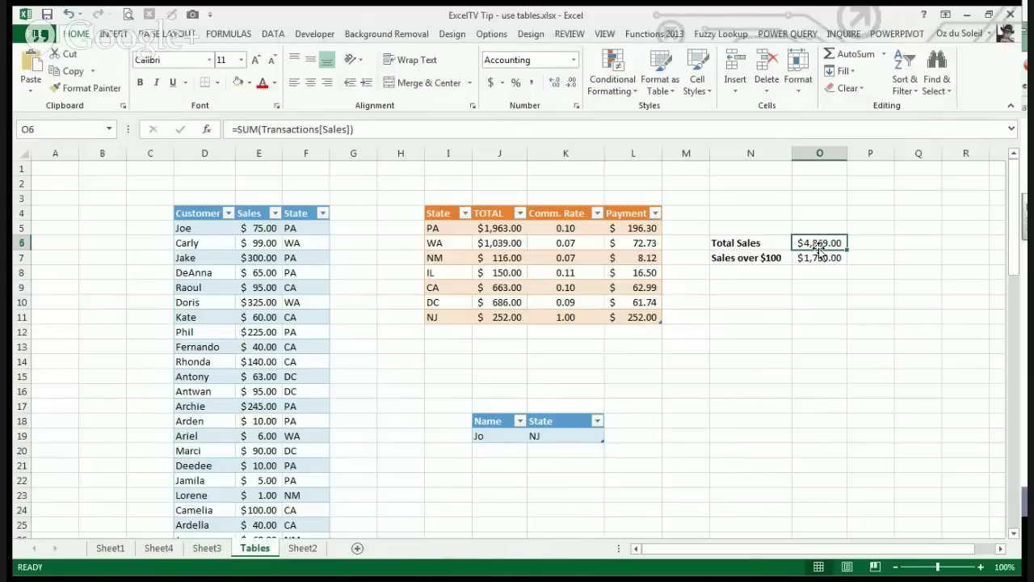